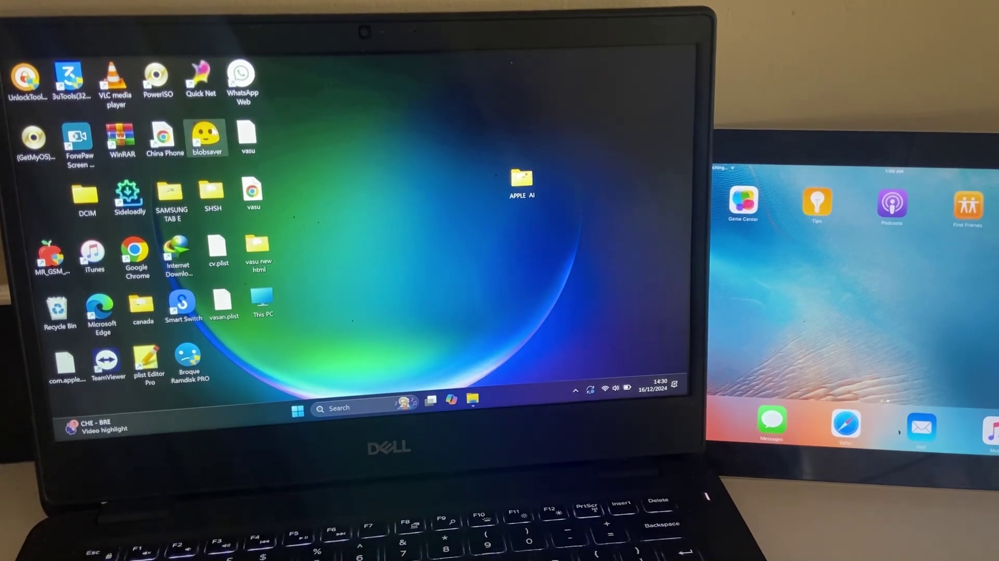
Launch Sideloadly and bring up the Choose IPA File picker.
double_click(129, 197)
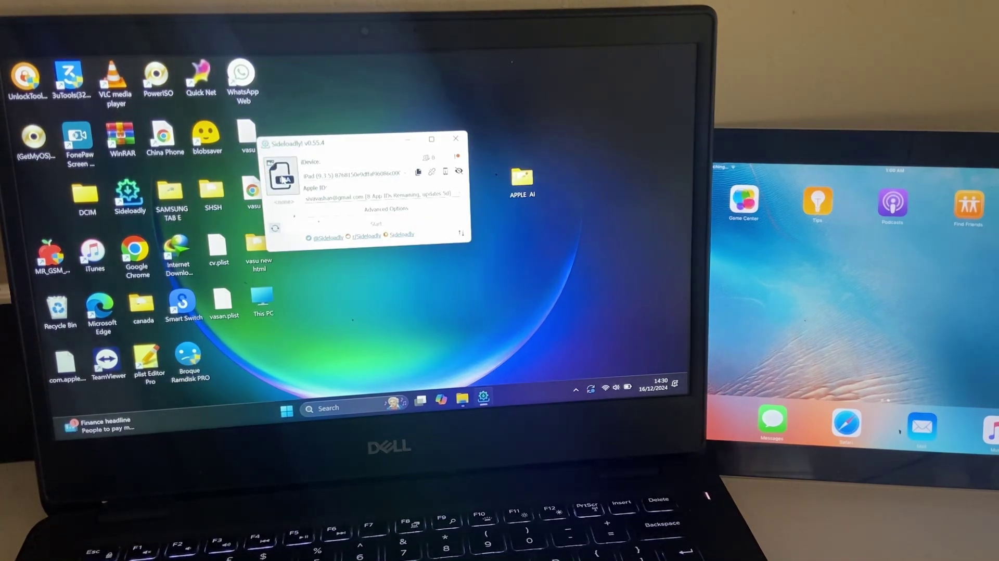
left_click(286, 178)
Load the IPA file from the Downloads folder into Sideloadly.
left_click(272, 240)
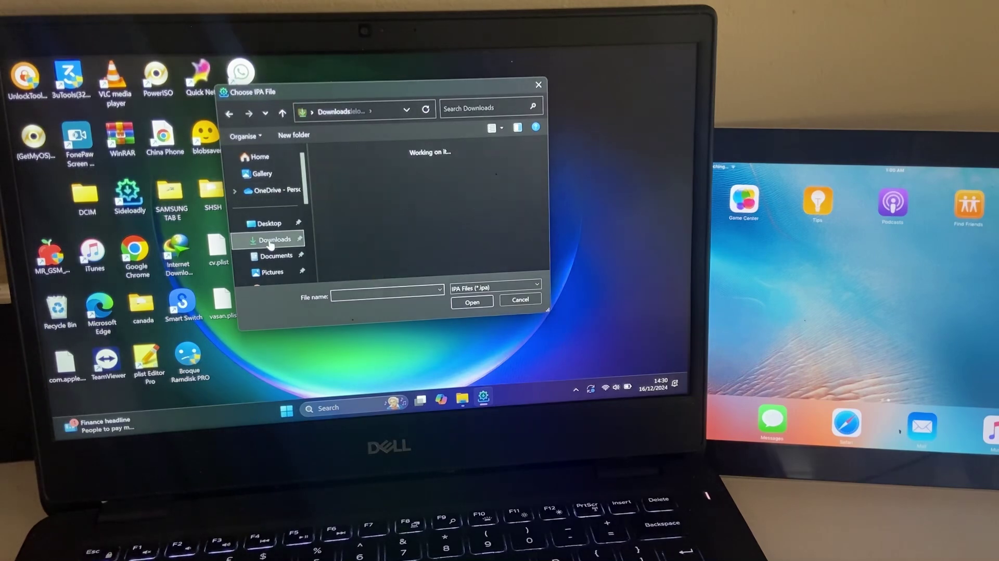
double_click(357, 175)
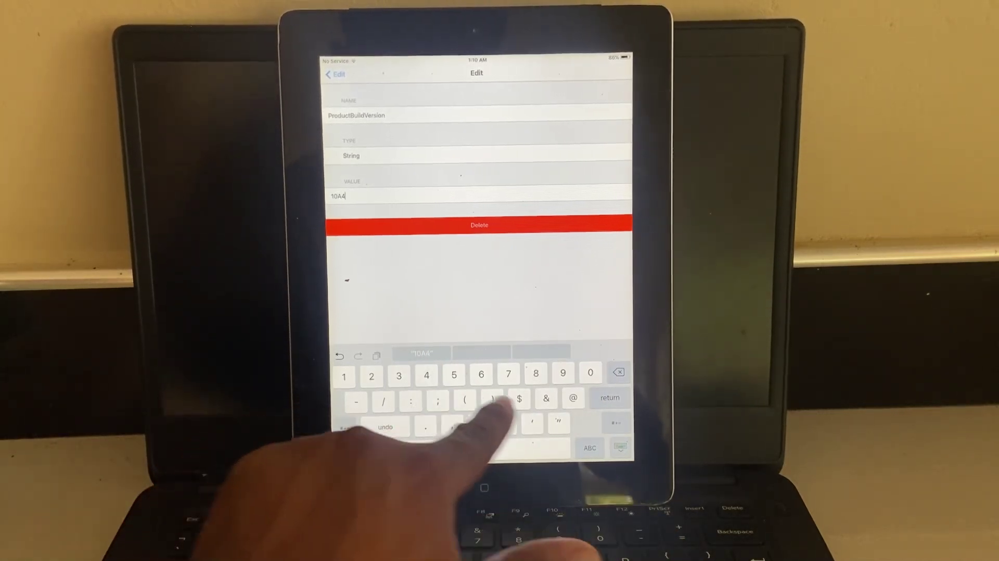
type("03")
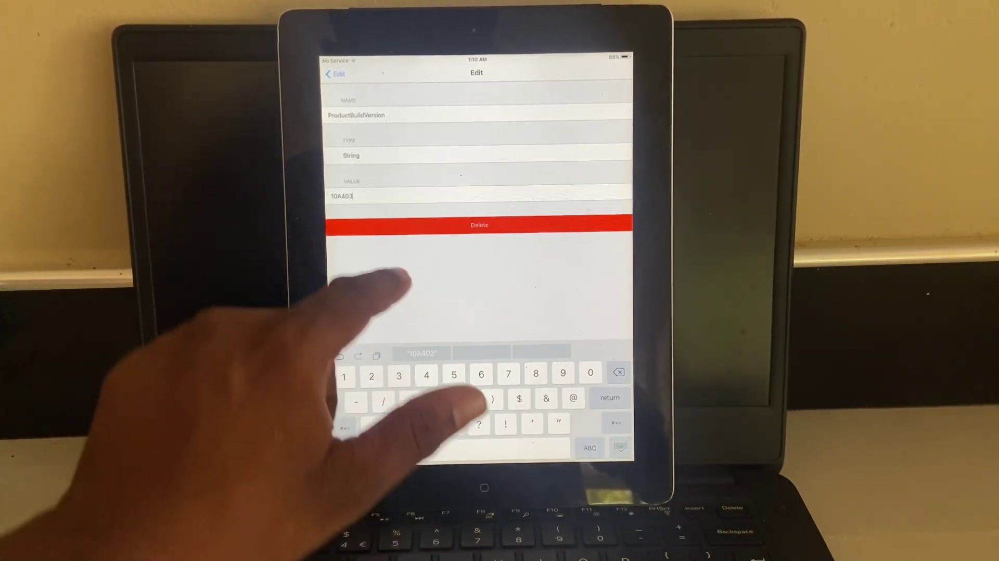
Back out to the plist root view and save SystemVersion.plist.
left_click(336, 74)
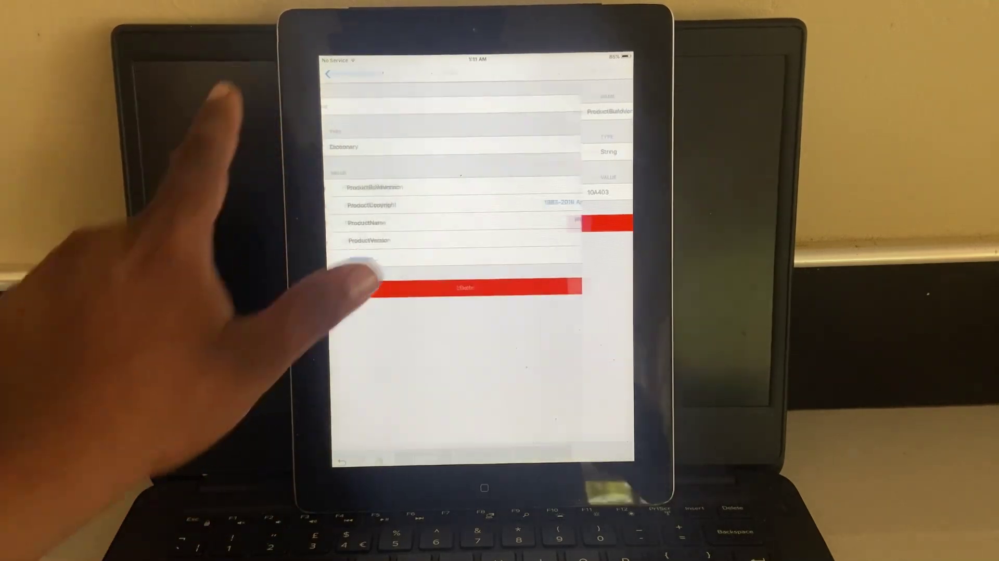
left_click(336, 74)
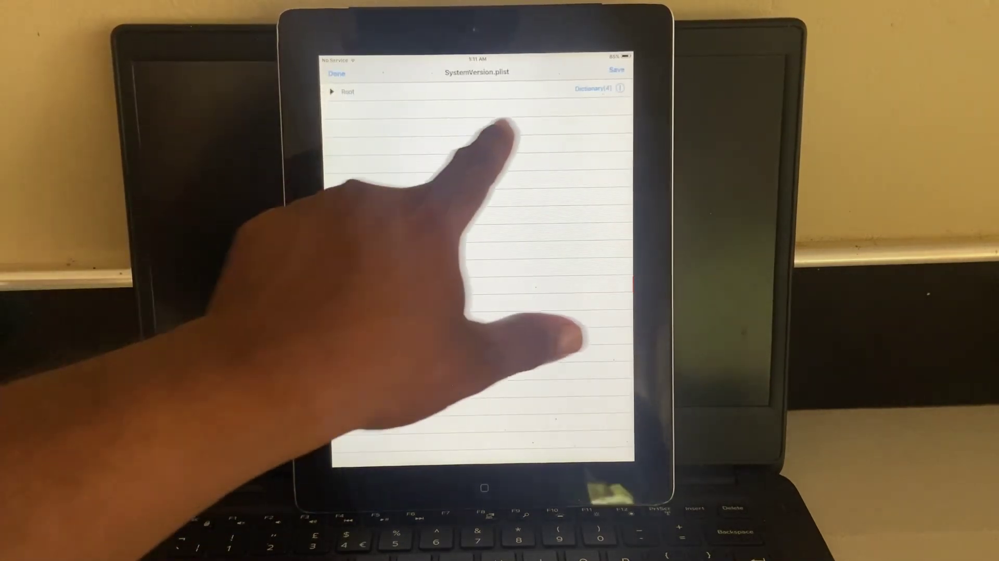
left_click(617, 70)
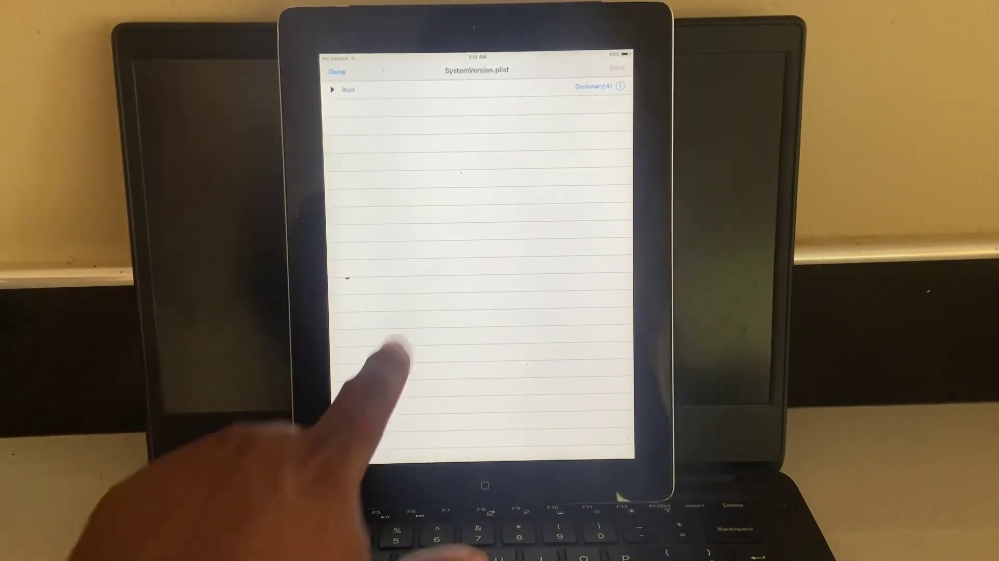
Exit Filza to the iPad home screen with the Home button.
left_click(485, 485)
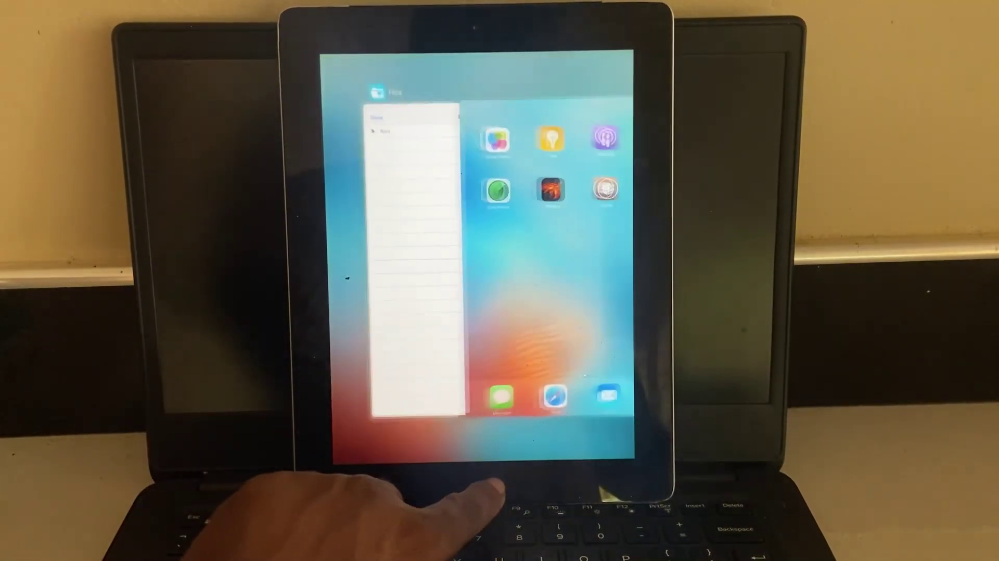